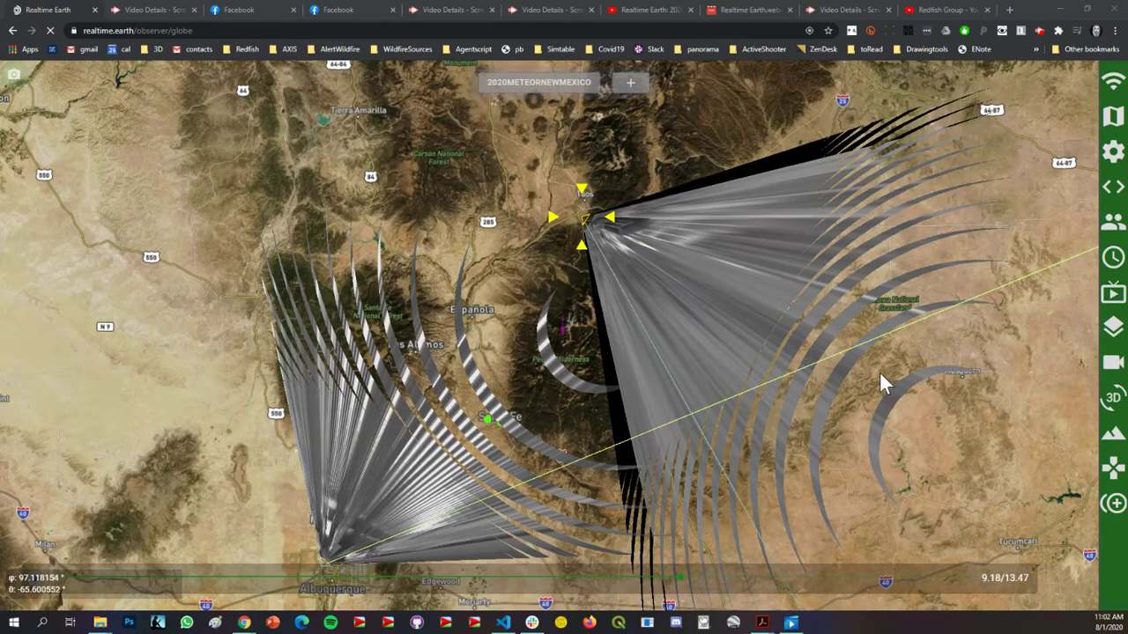
Play the DASH_1080 dashcam clip, rewind it to about 0:00:12, and bring up the 2020FireballNewMexico folder
key(alt+Tab)
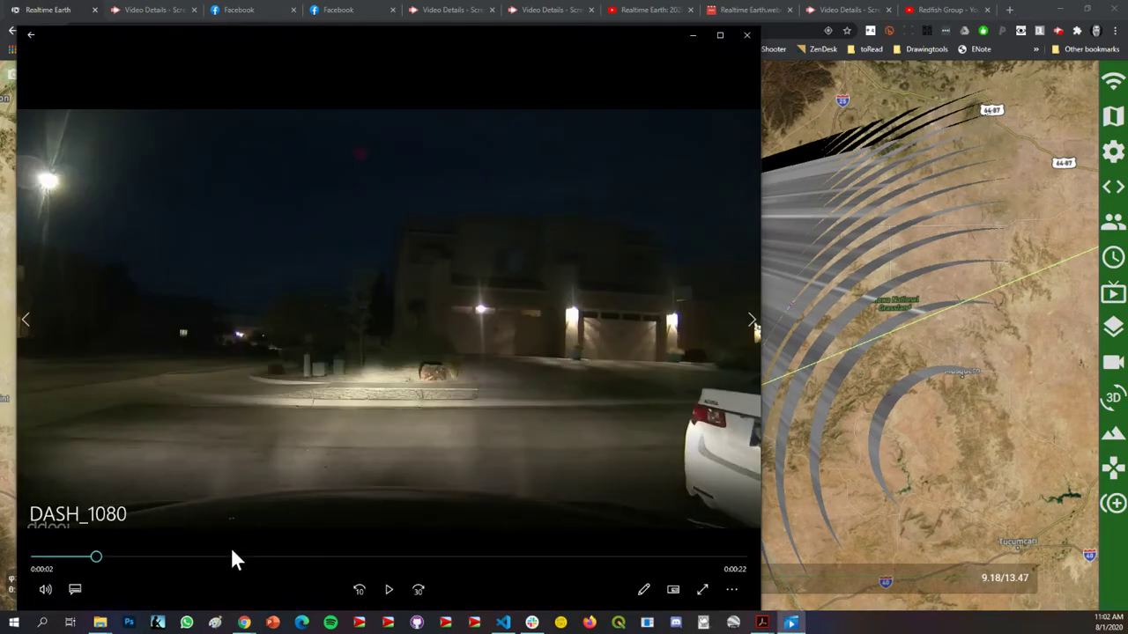
click(389, 596)
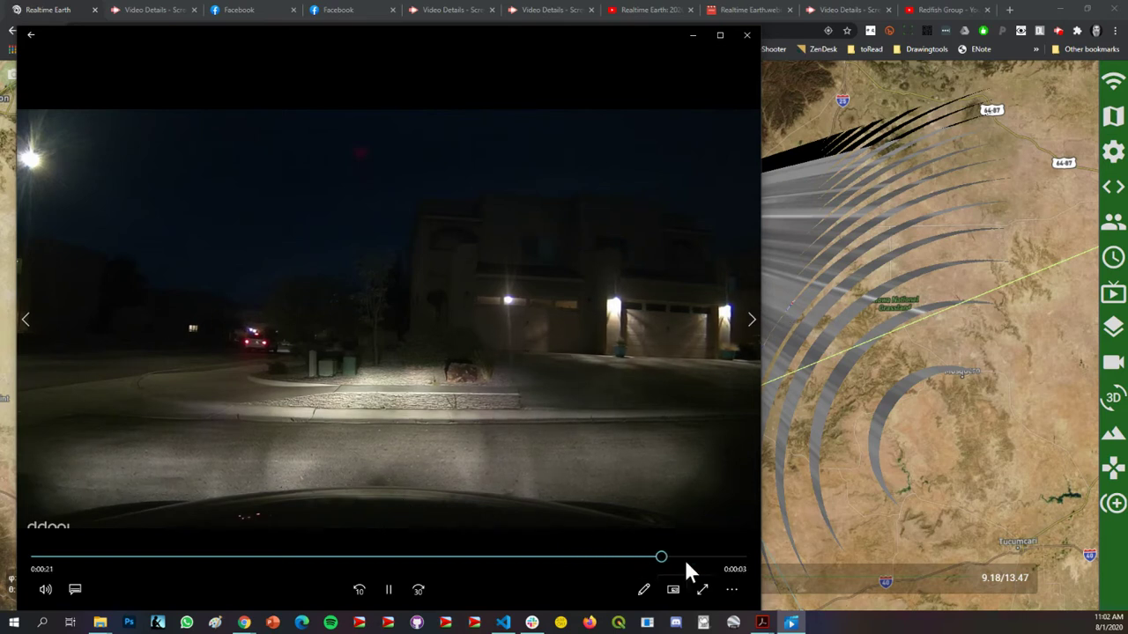
drag(659, 555, 304, 555)
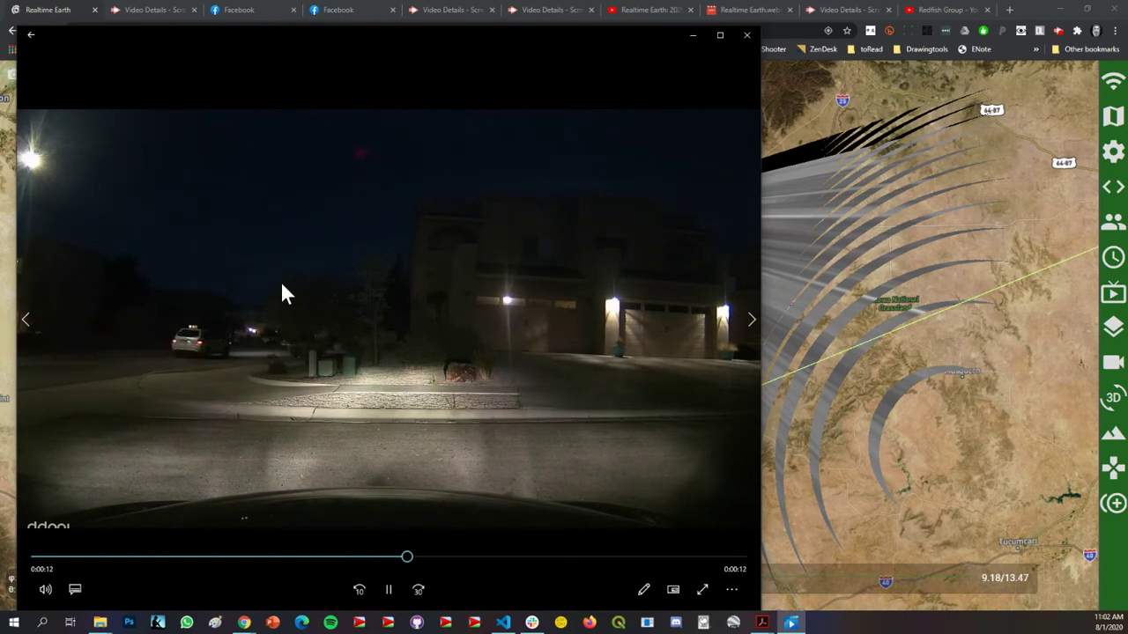
drag(448, 560, 375, 534)
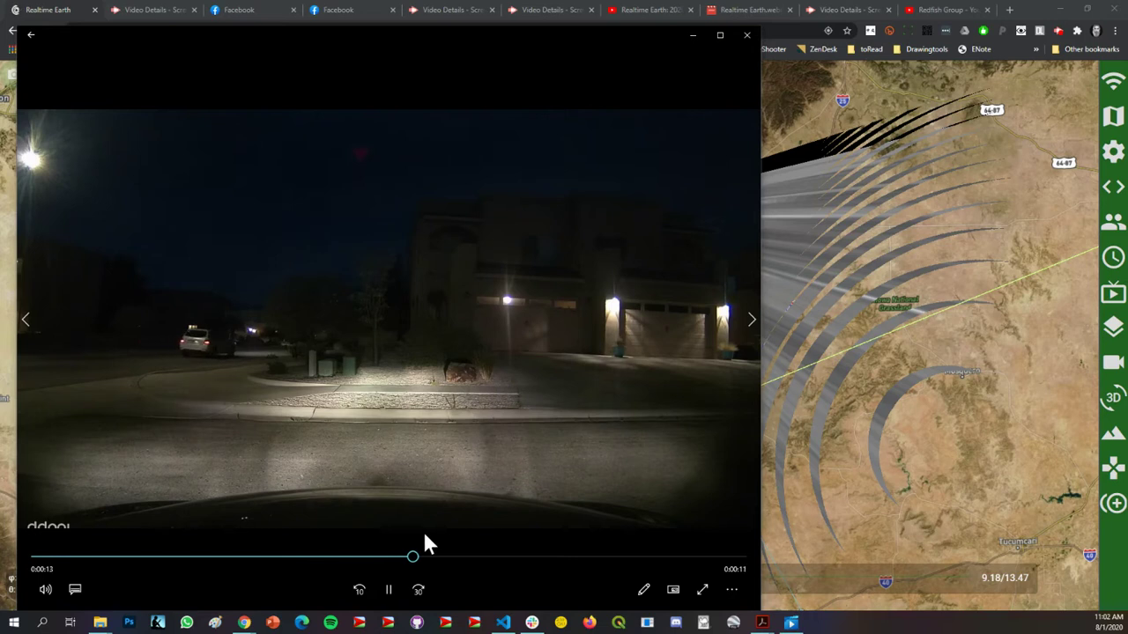
key(alt+Tab)
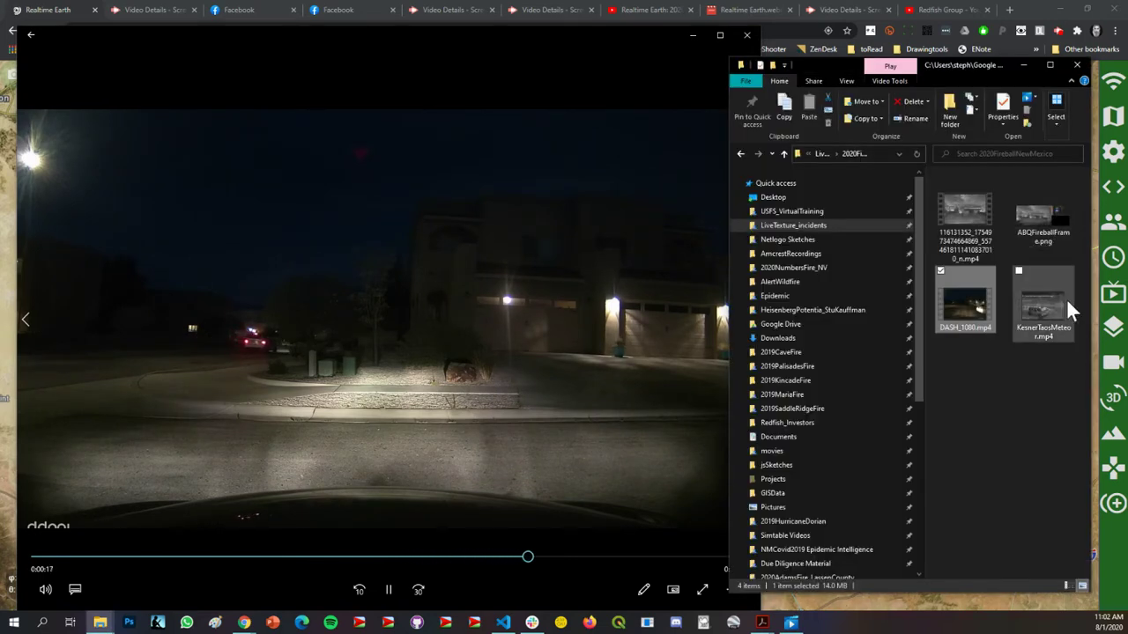
Open the Nest camera video and scrub back to the bright flash around 0:16–0:17
click(960, 217)
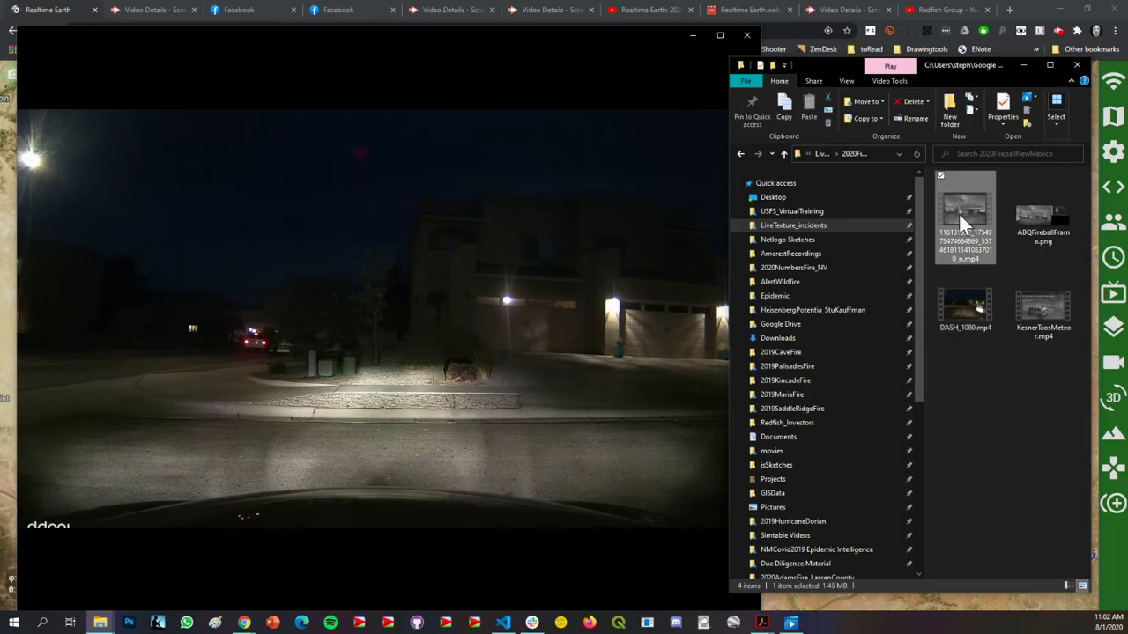
double_click(958, 212)
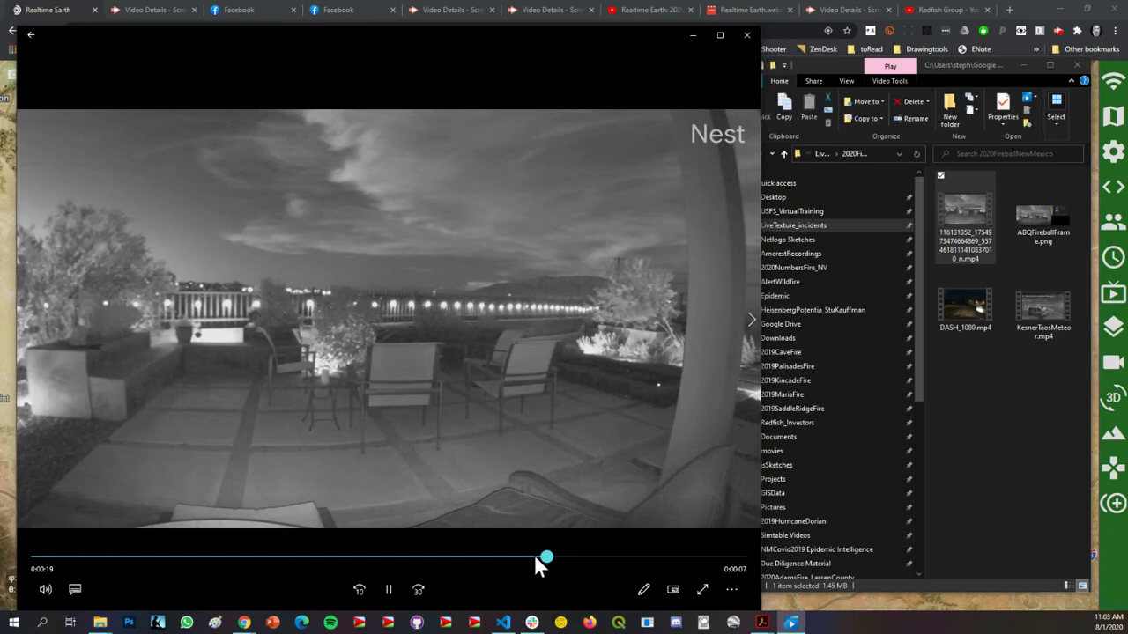
drag(534, 556, 475, 551)
drag(501, 559, 438, 558)
drag(630, 558, 446, 547)
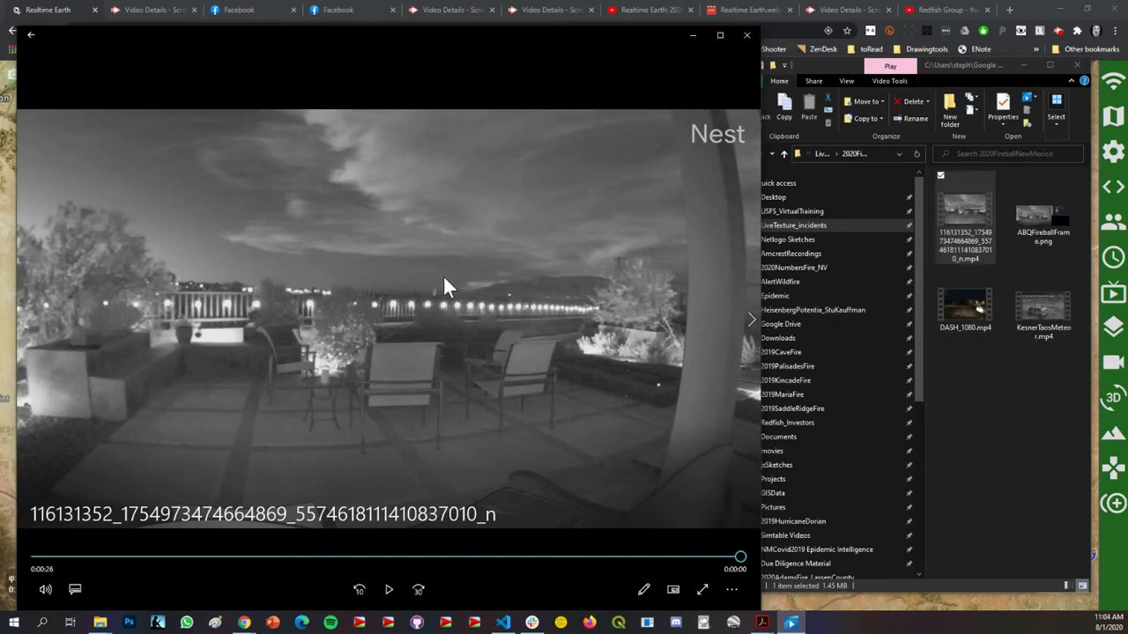
double_click(1032, 299)
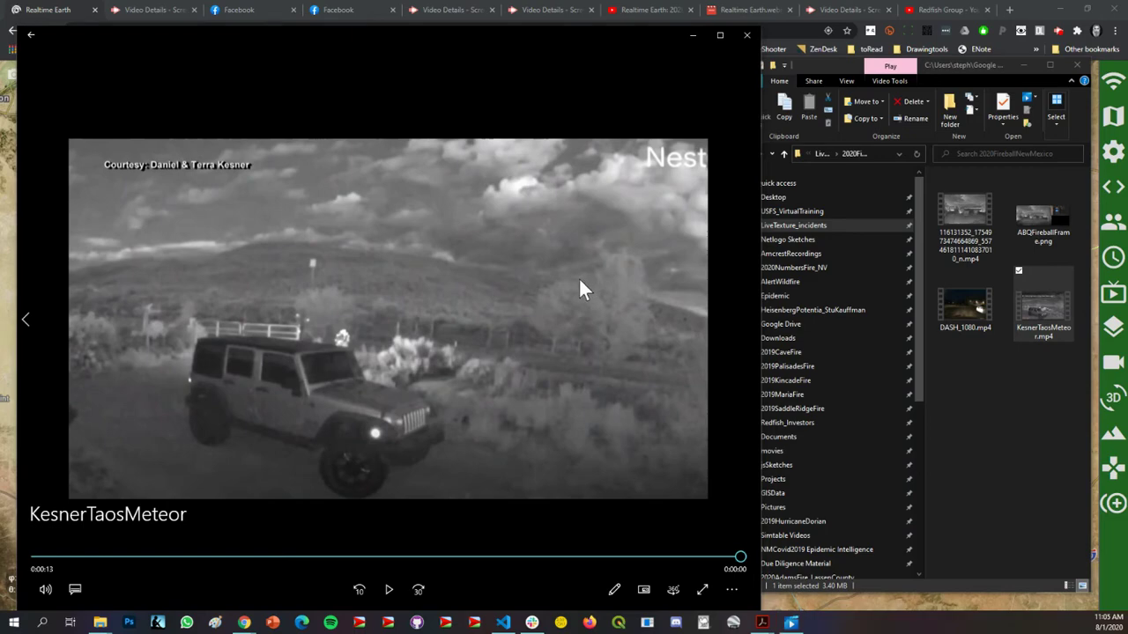
Return to the Realtime Earth map once the KesnerTaosMeteor clip finishes
key(alt+Tab)
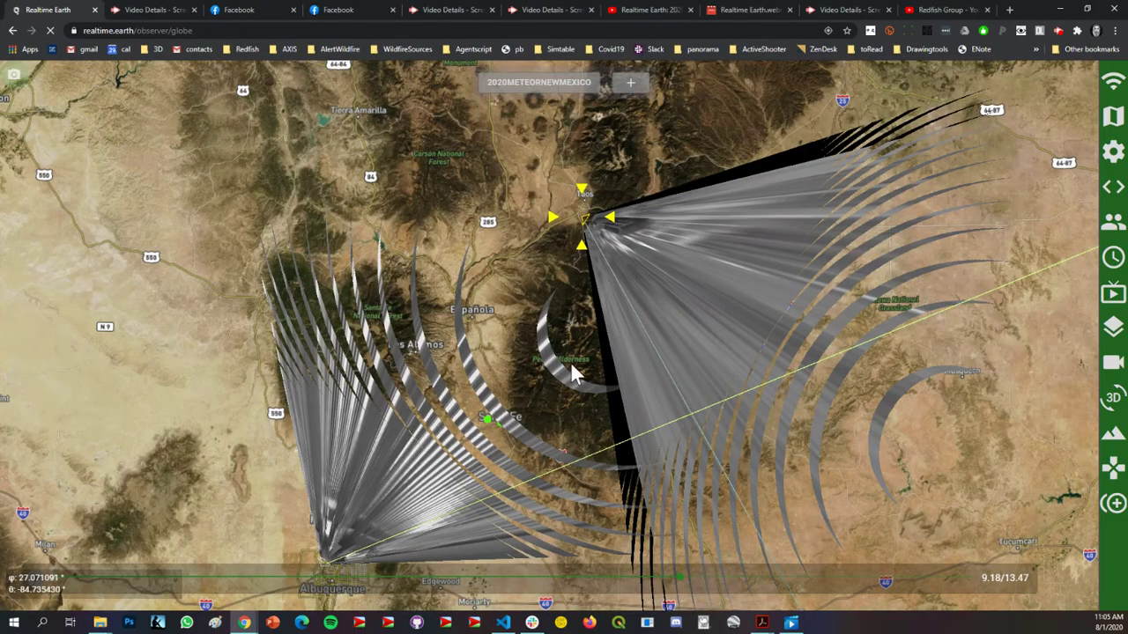
Tilt the New Mexico map into 3-D and zoom toward the projected Taos camera video
mouse_move(573, 375)
middle_down()
mouse_move(584, 352)
mouse_move(549, 309)
mouse_move(571, 320)
mouse_move(569, 335)
mouse_move(601, 333)
mouse_move(570, 334)
mouse_move(565, 309)
mouse_move(602, 319)
mouse_move(546, 317)
mouse_move(550, 304)
mouse_move(568, 318)
mouse_move(542, 301)
middle_up()
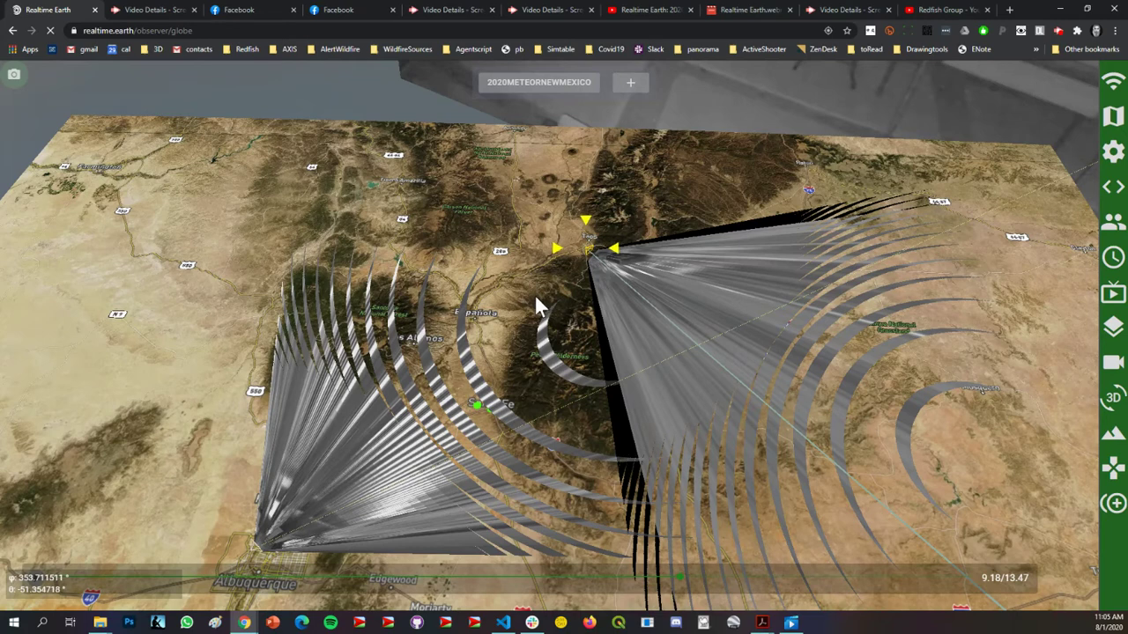
mouse_move(521, 329)
middle_down()
mouse_move(541, 319)
mouse_move(508, 329)
mouse_move(509, 350)
mouse_move(519, 347)
mouse_move(509, 340)
middle_up()
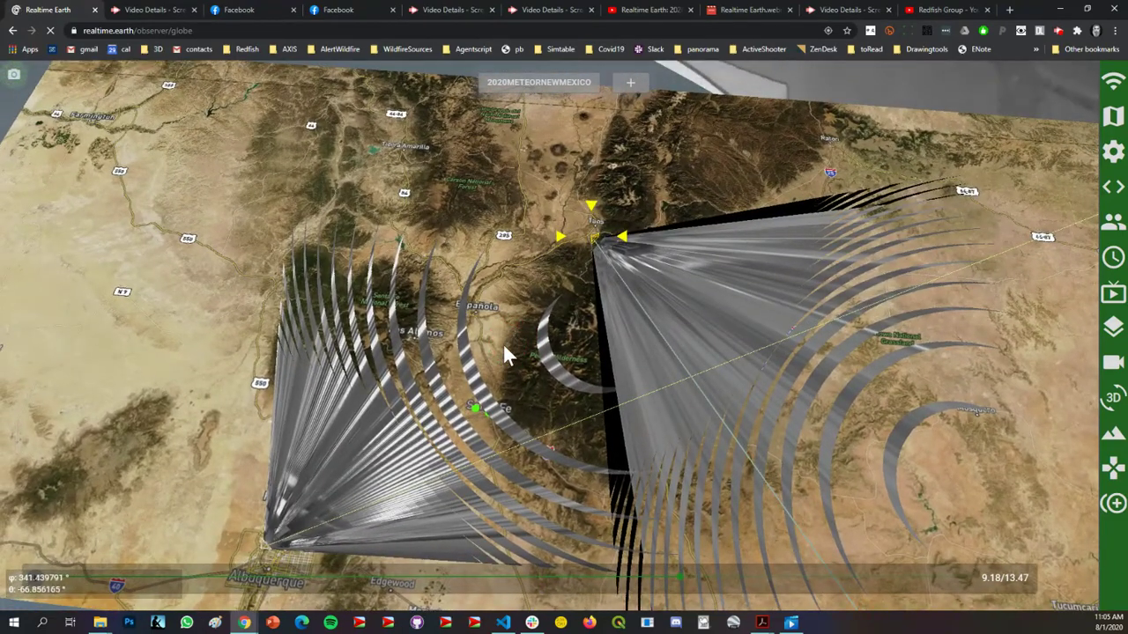
mouse_move(590, 244)
middle_down()
mouse_move(589, 206)
mouse_move(574, 255)
middle_up()
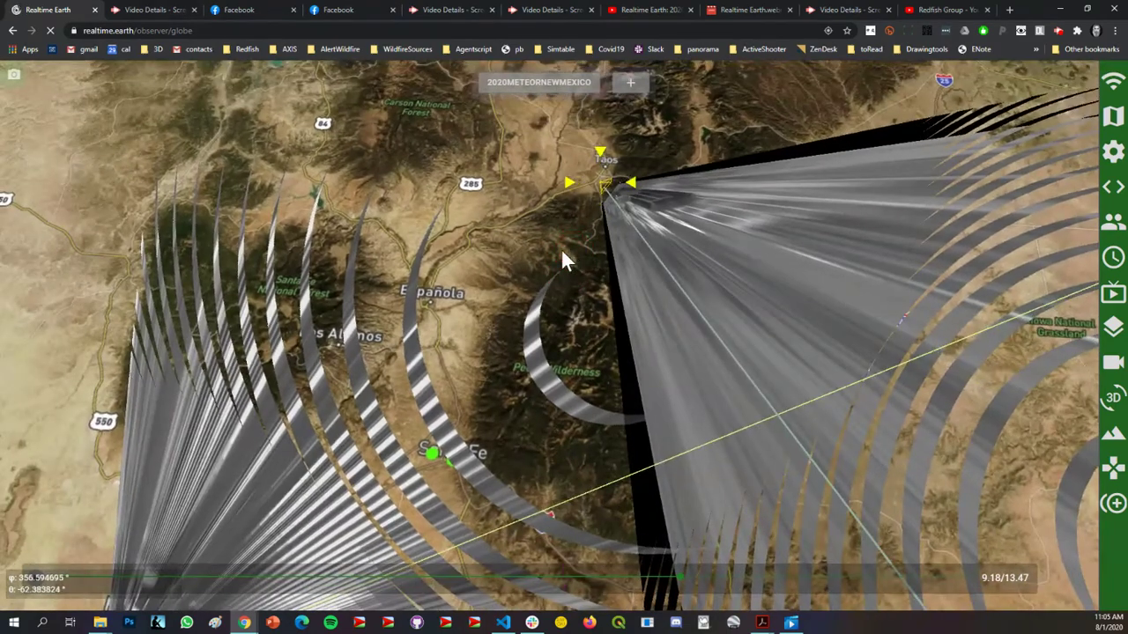
scroll(553, 258, up, 5)
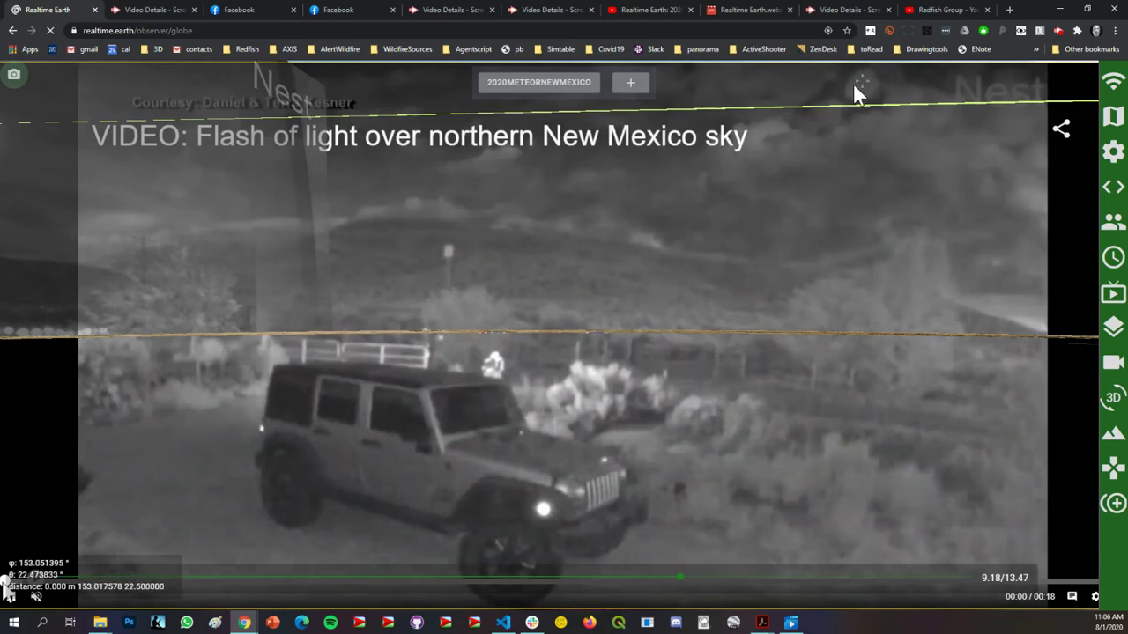
Look through the patio camera's viewpoint, then zoom out and orbit its Albuquerque sight cone
mouse_move(806, 148)
mouse_down()
mouse_move(758, 320)
mouse_move(732, 338)
mouse_up()
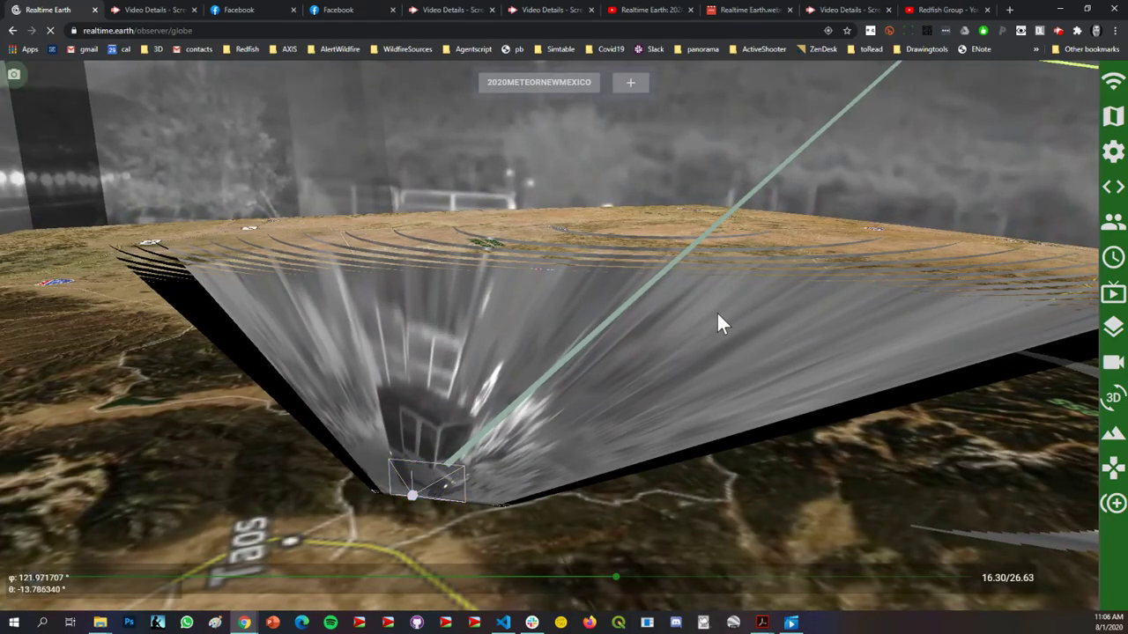
click(716, 323)
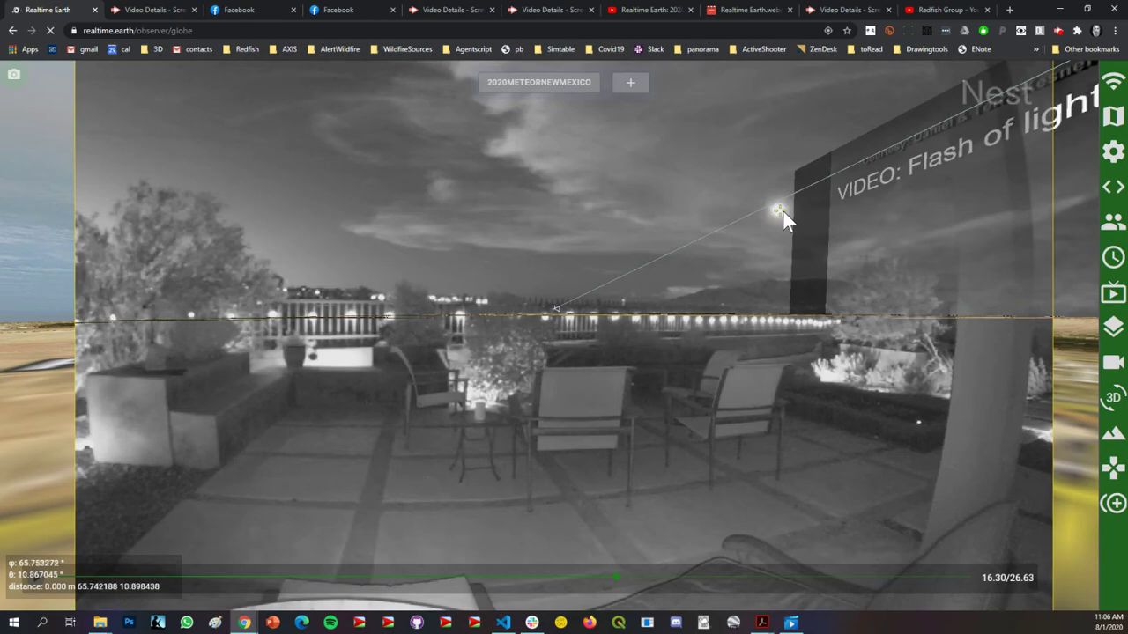
scroll(778, 217, down, 5)
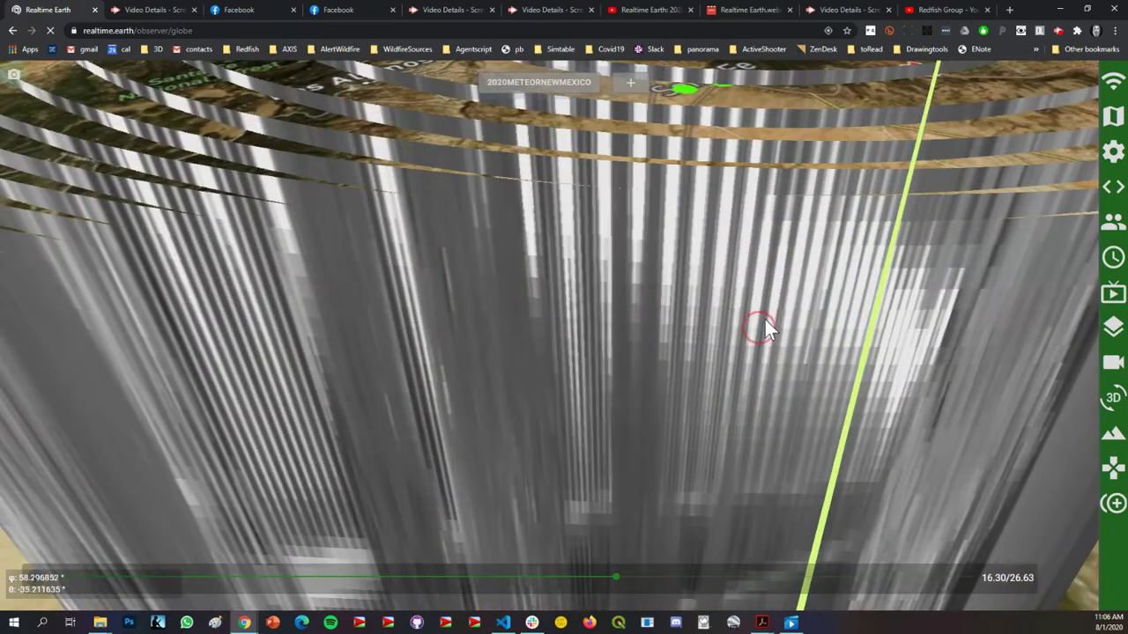
scroll(765, 312, down, 5)
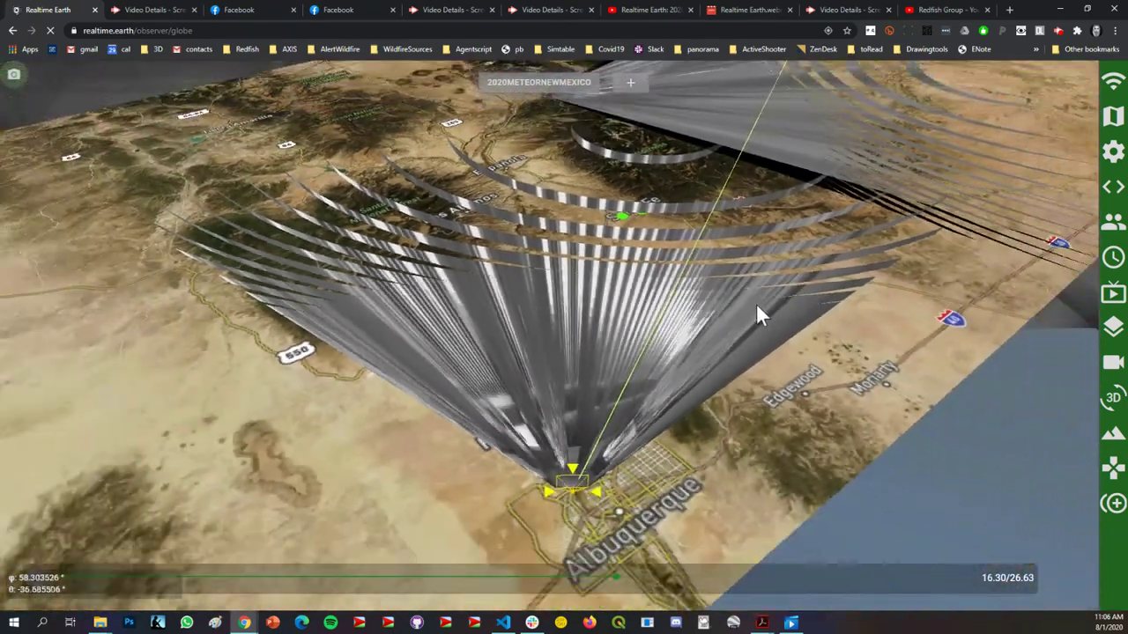
click(799, 284)
drag(799, 284, 706, 342)
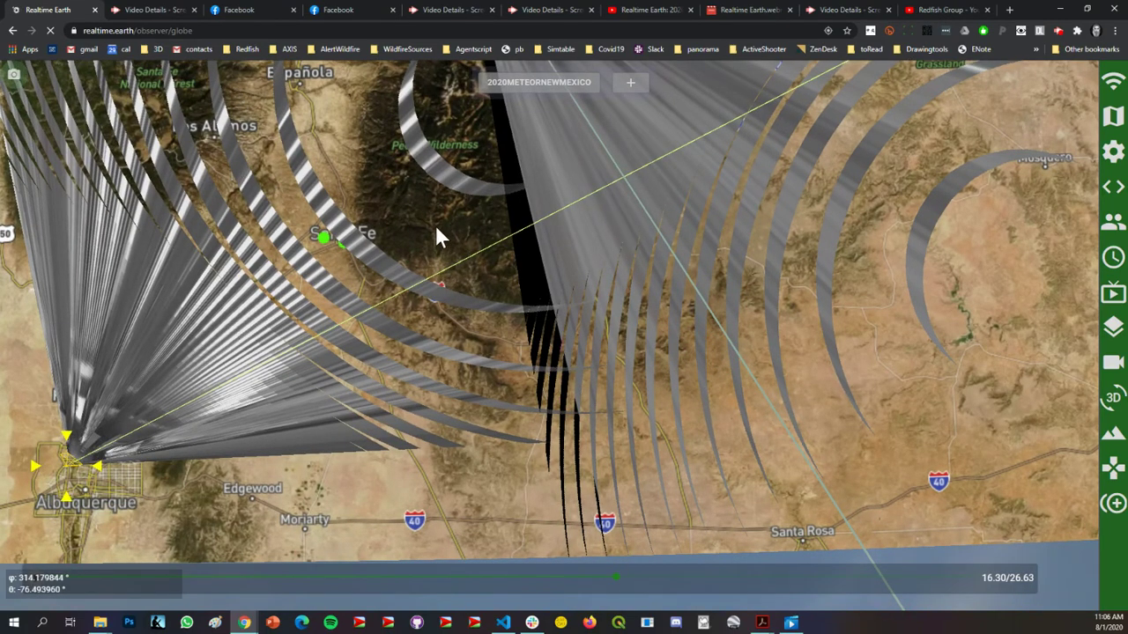
Return to an overhead view centred on Las Vegas, where the two sight lines cross
drag(627, 211, 608, 282)
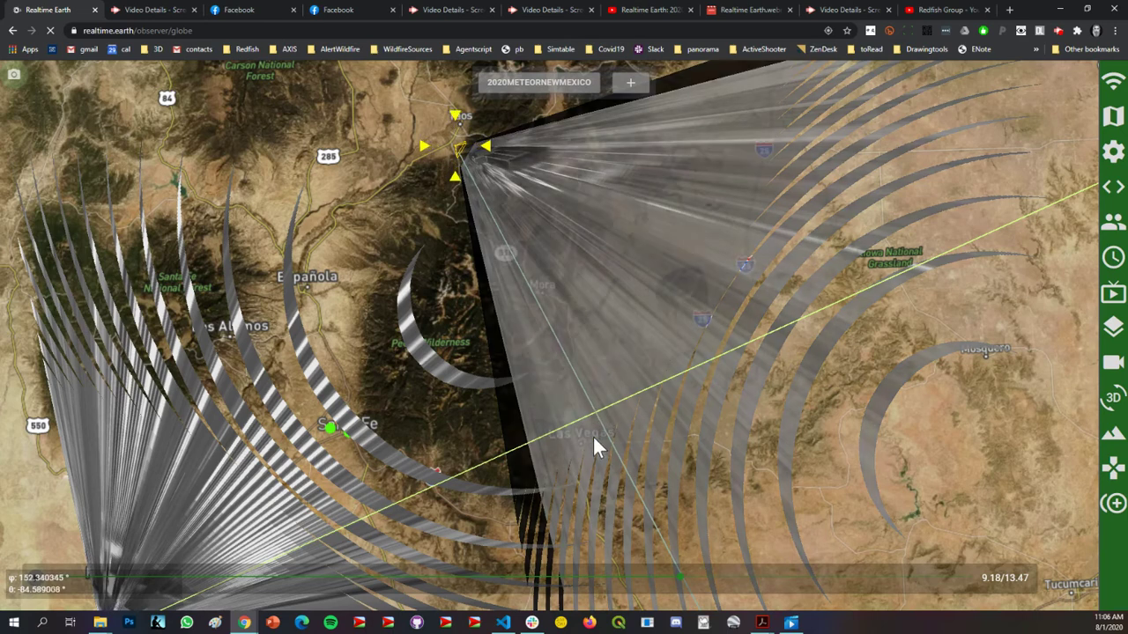
scroll(599, 424, up, 2)
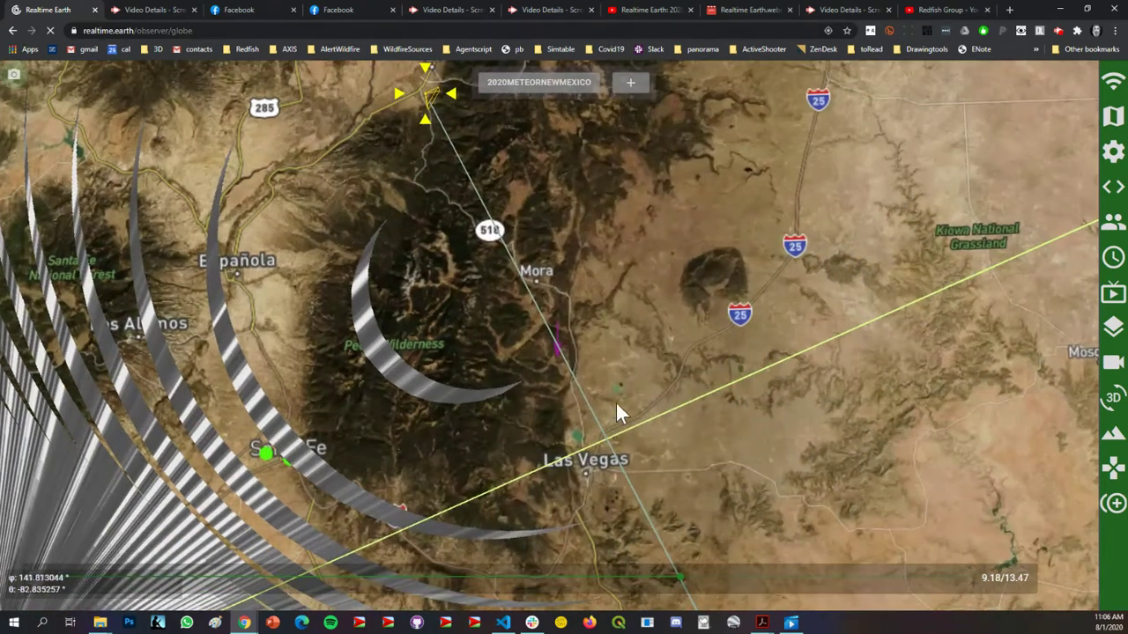
drag(615, 401, 606, 362)
scroll(579, 255, up, 3)
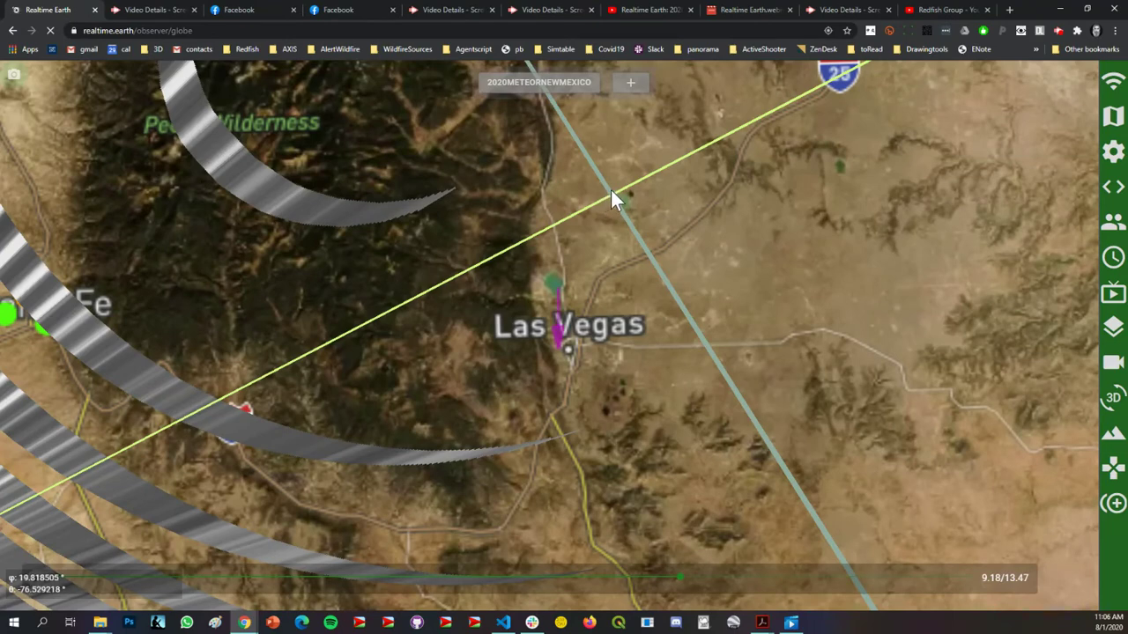
scroll(615, 195, down, 5)
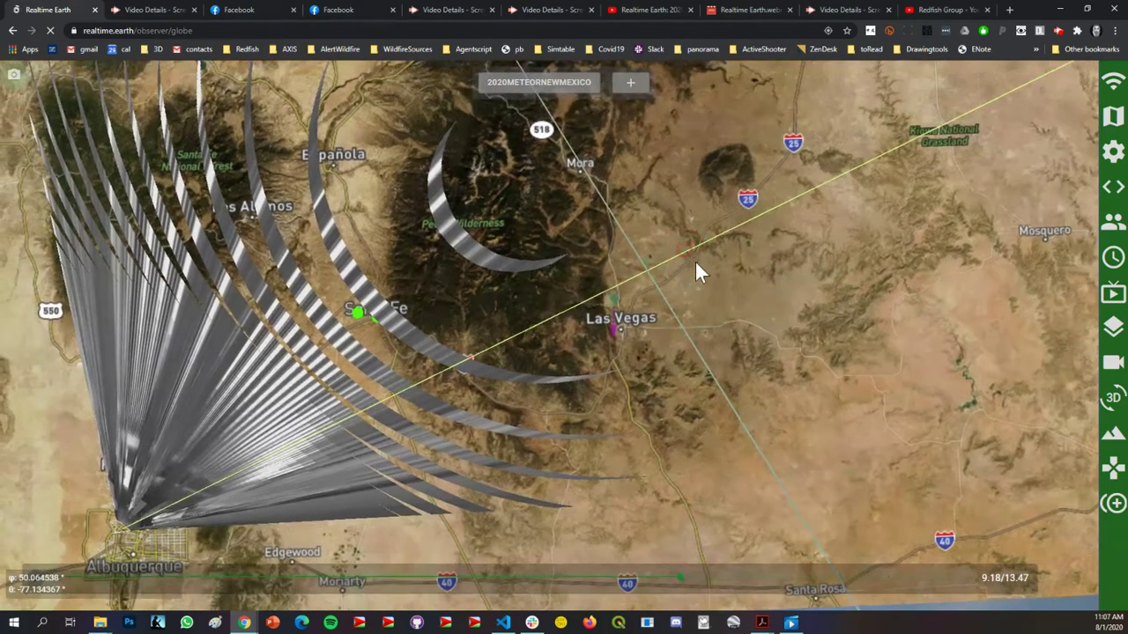
drag(705, 260, 650, 221)
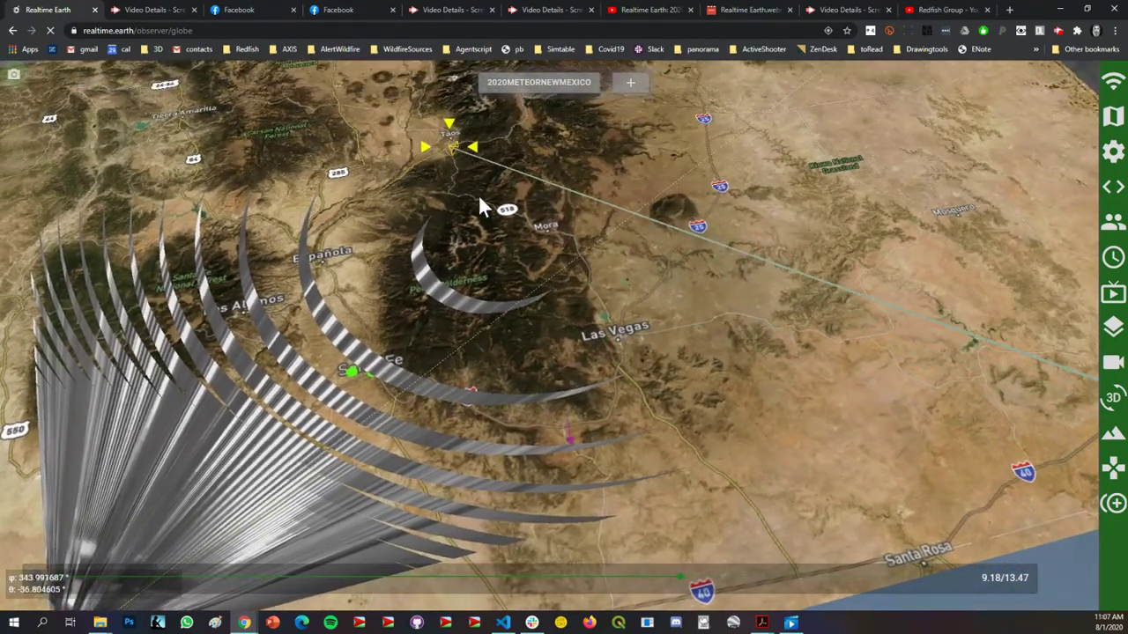
drag(884, 257, 712, 270)
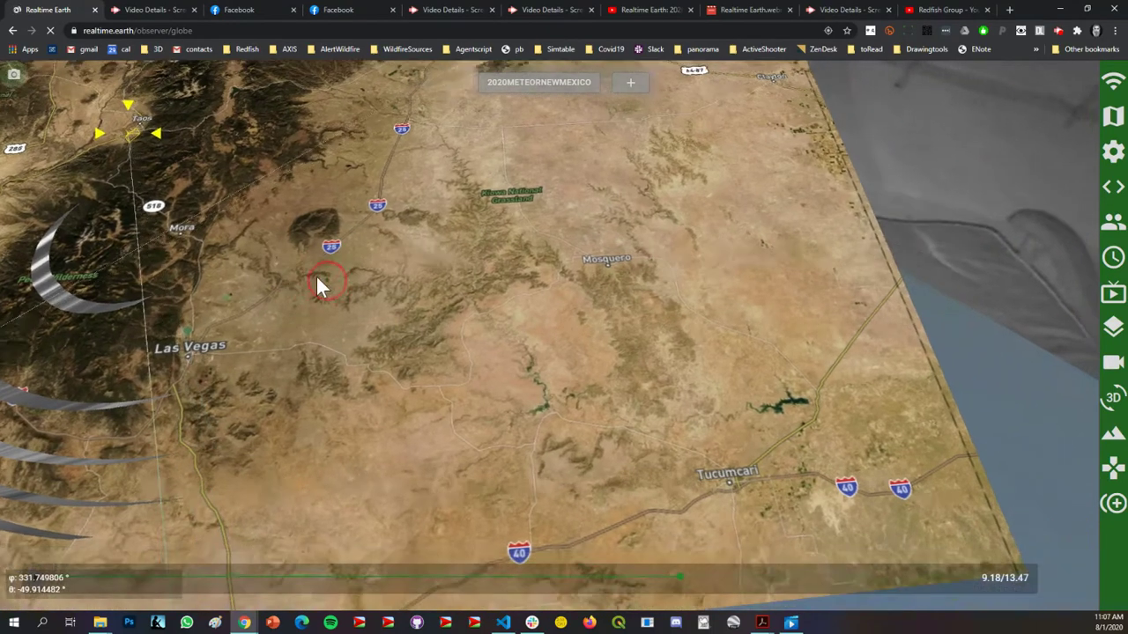
click(336, 269)
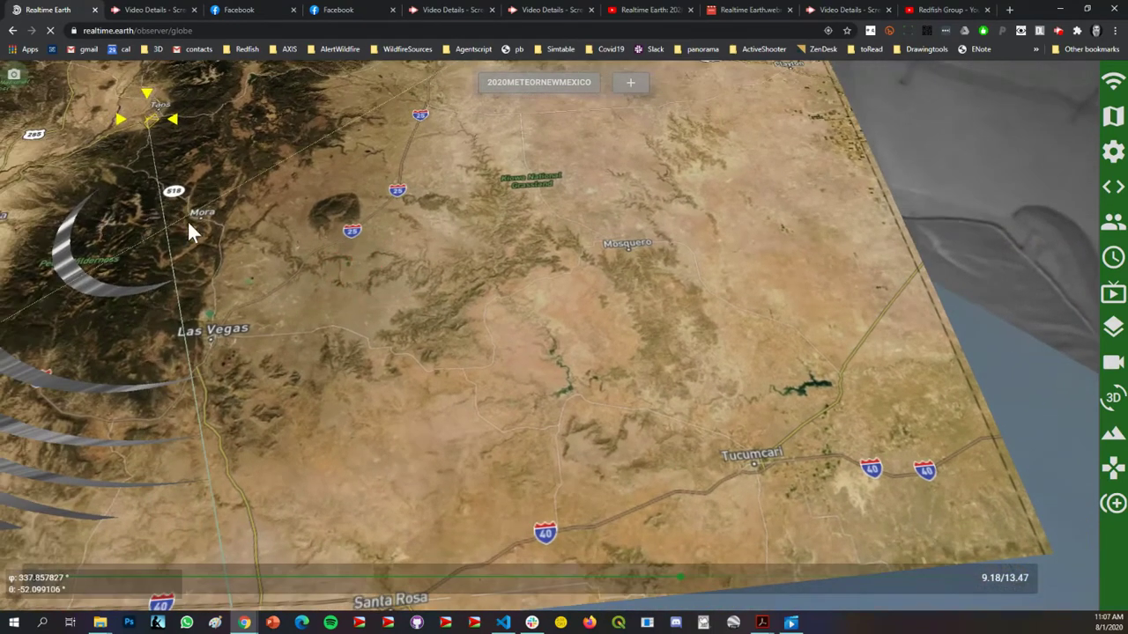
drag(715, 266, 739, 295)
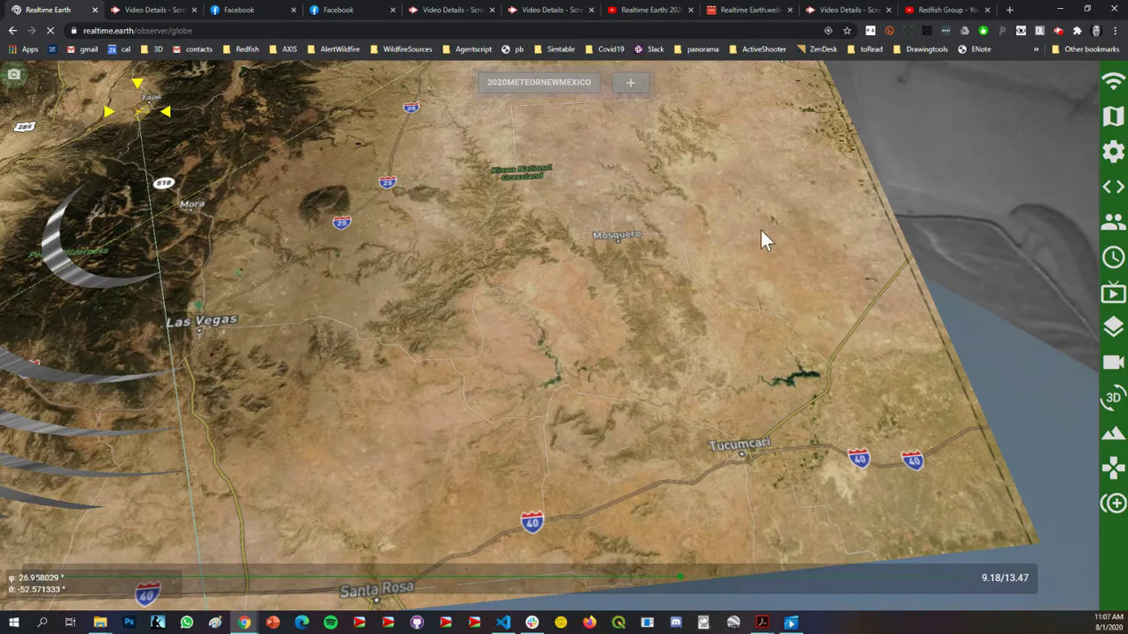
middle_drag(775, 214, 551, 302)
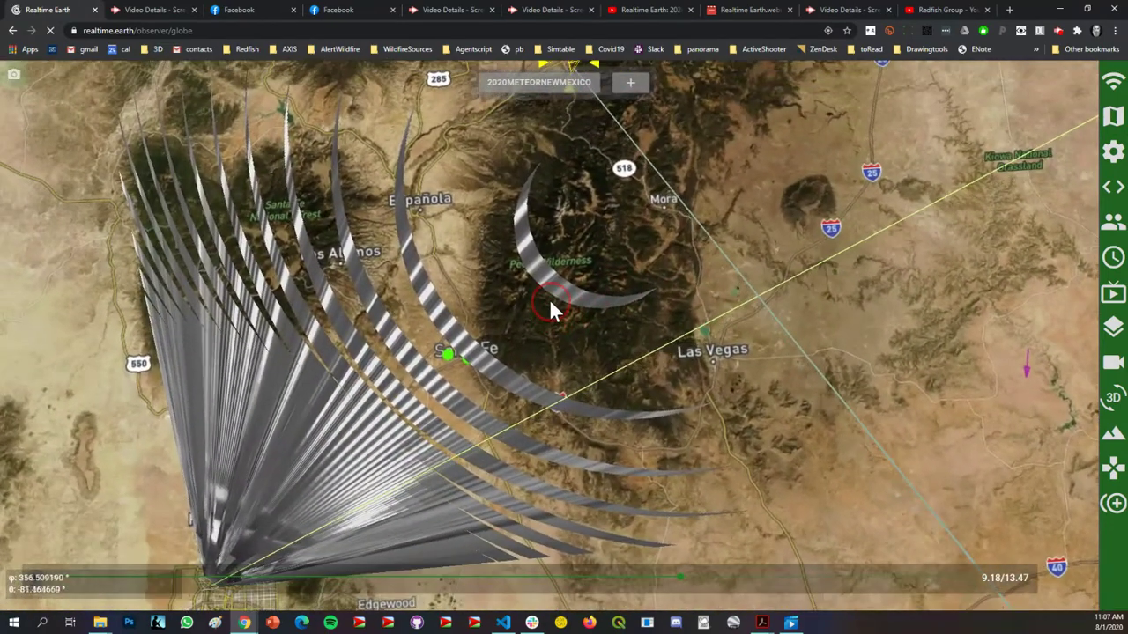